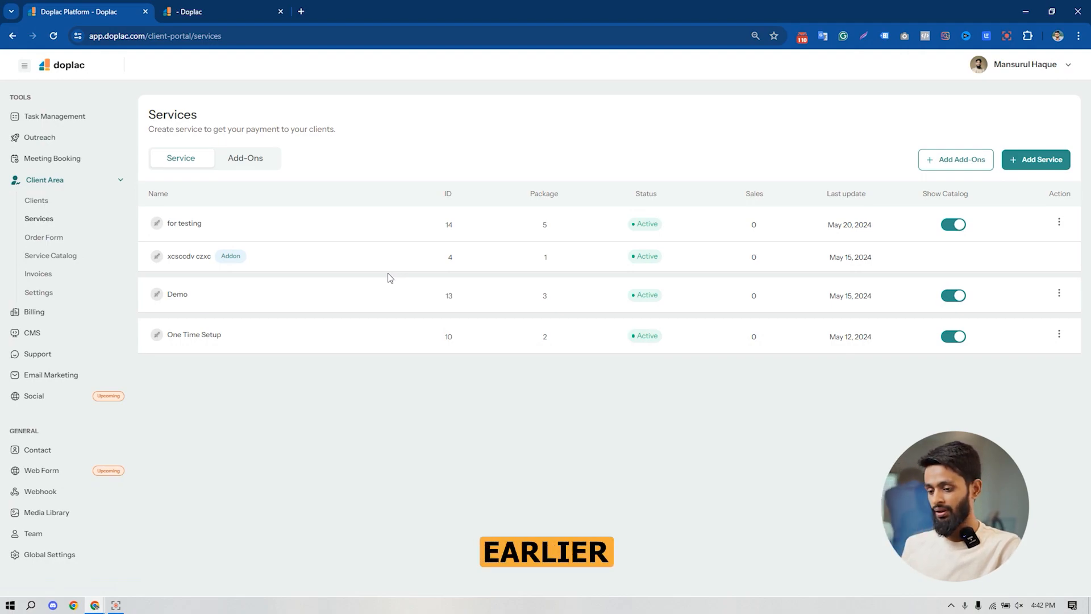
- Start a new service and name it "Your Agency Growth"
{"action": "left_click", "coordinate": [1040, 161]}
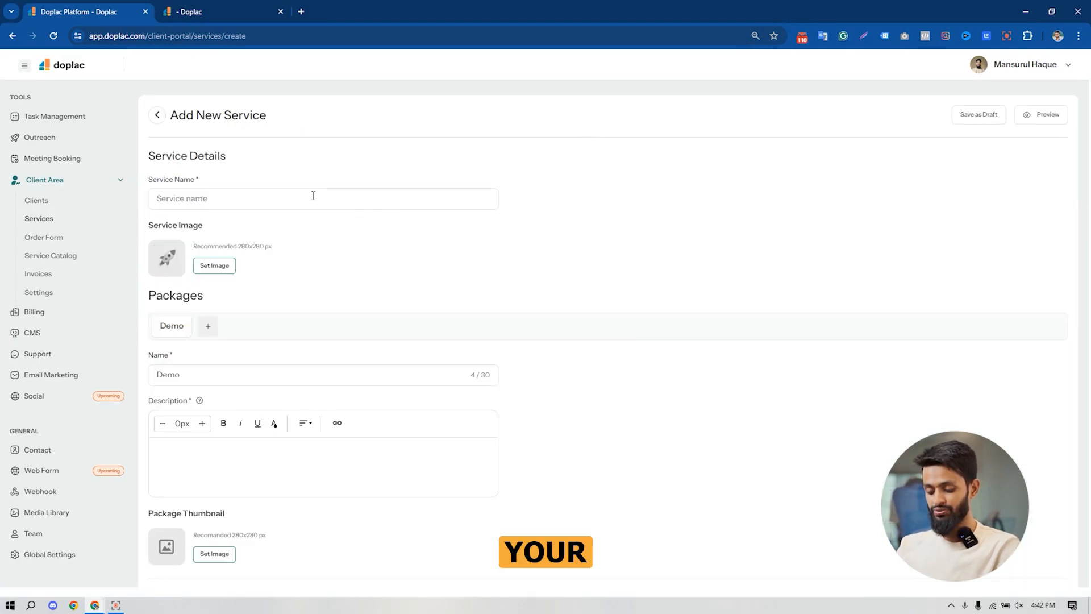
{"action": "type", "text": "Your Agency Growth"}
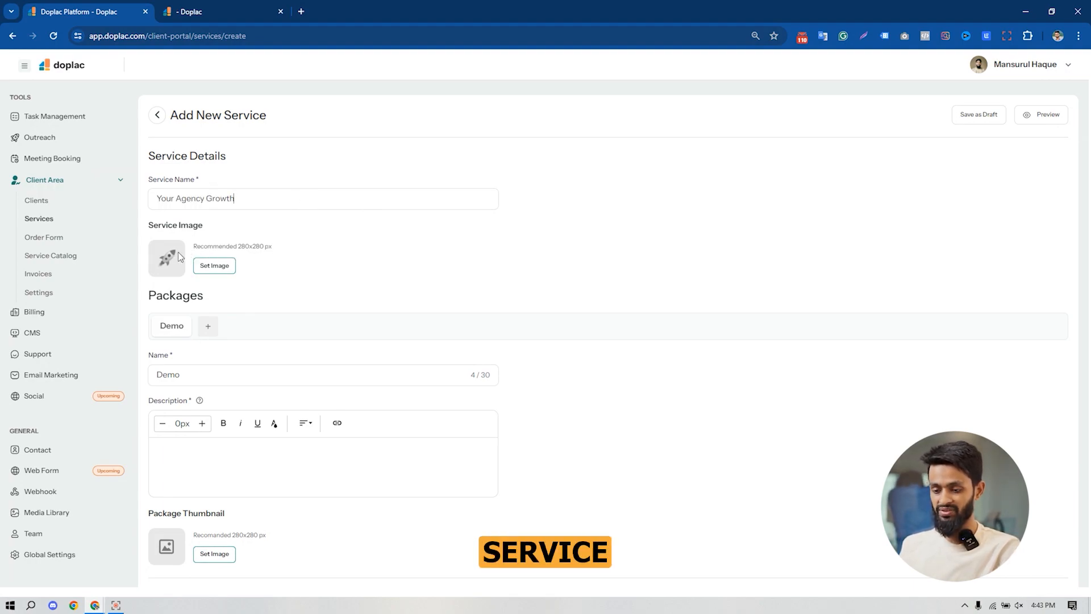
- Set the service image to the orange-and-teal logo from the media library
{"action": "left_click", "coordinate": [215, 271]}
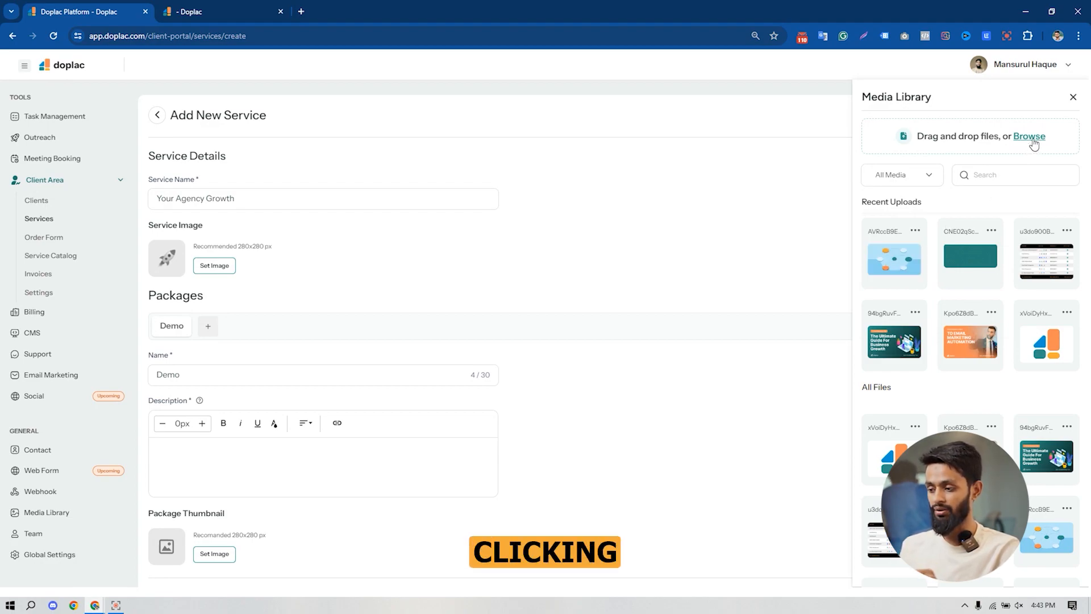
{"action": "mouse_move", "coordinate": [987, 335]}
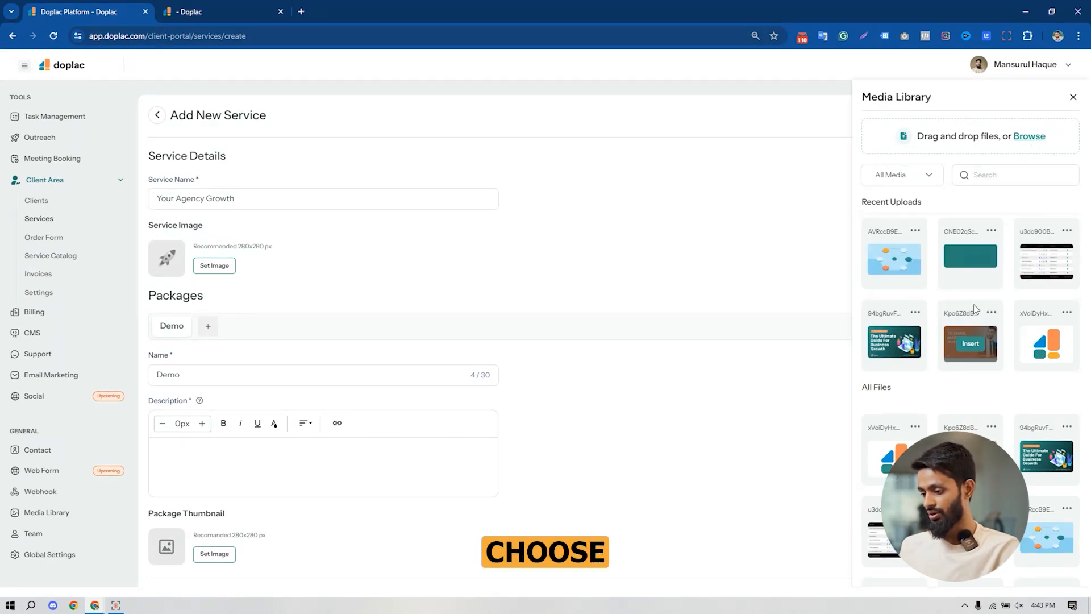
{"action": "left_click", "coordinate": [1047, 343]}
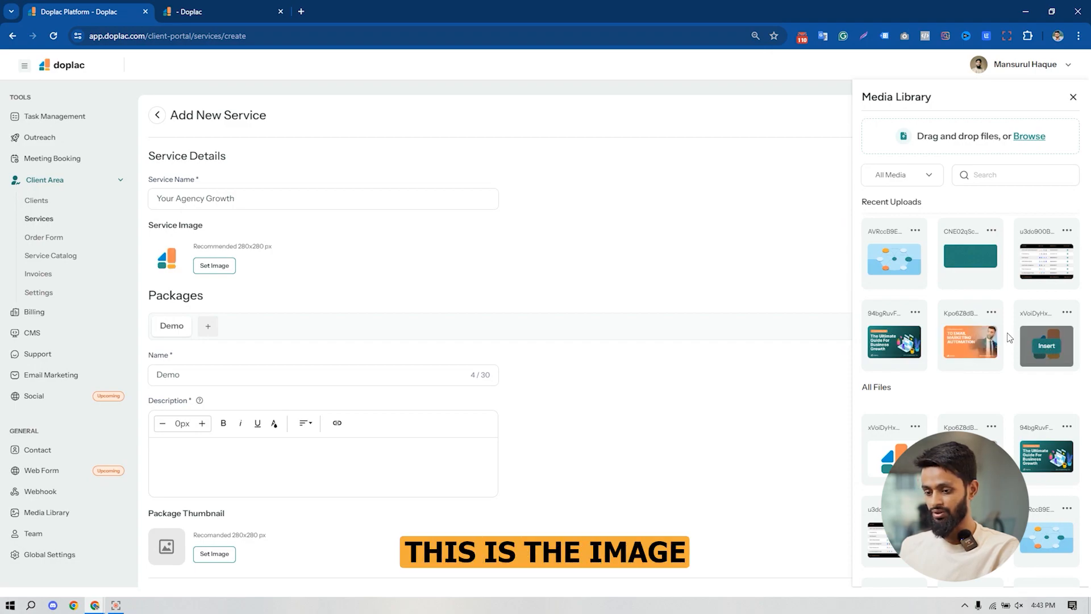
{"action": "left_click", "coordinate": [1073, 97]}
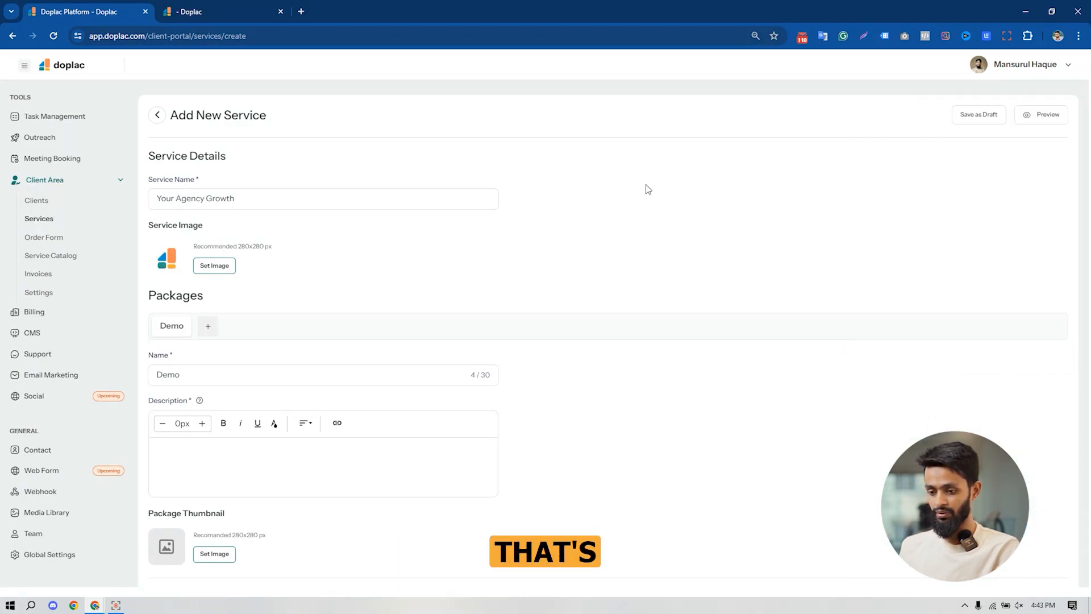
- Rename the first package as "Stater"
{"action": "scroll", "coordinate": [272, 322], "scroll_direction": "down", "scroll_amount": 1}
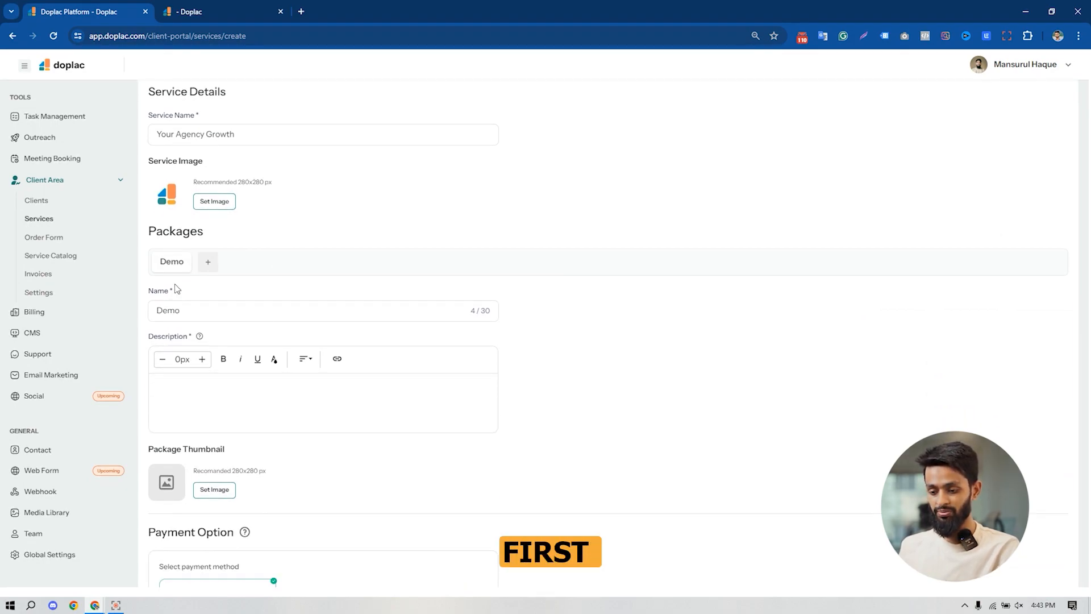
{"action": "double_click", "coordinate": [180, 310]}
{"action": "key", "text": "BackSpace"}
{"action": "type", "text": "Stater"}
{"action": "key", "text": "BackSpace"}
- Paste the package description listing Cold Outreach, CMS, Meeting Booking, Email Marketing and other deliverables
{"action": "left_click", "coordinate": [252, 392]}
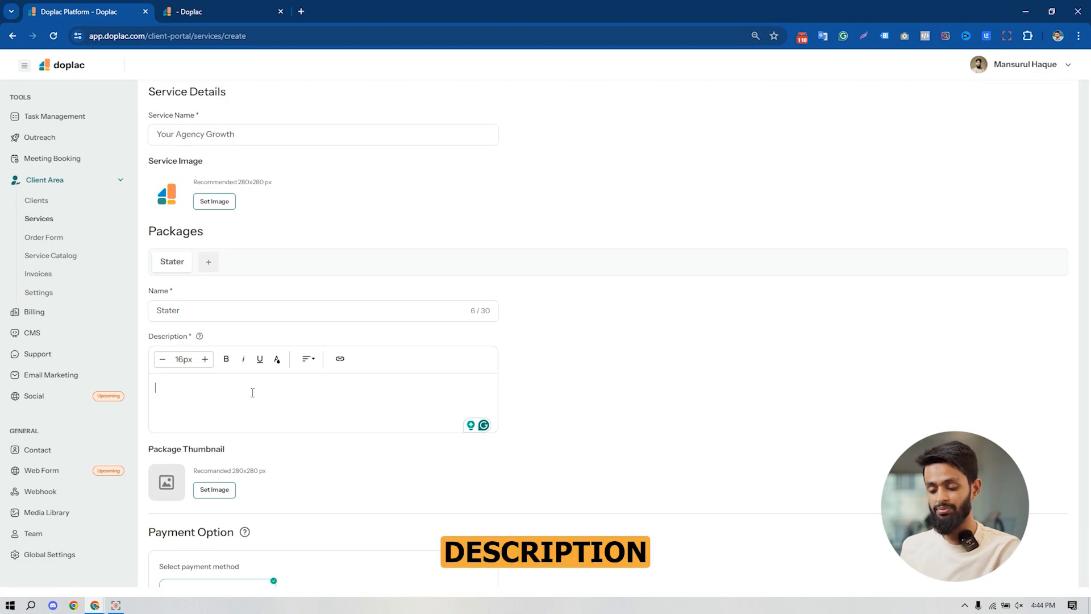
{"action": "key", "text": "ctrl+v"}
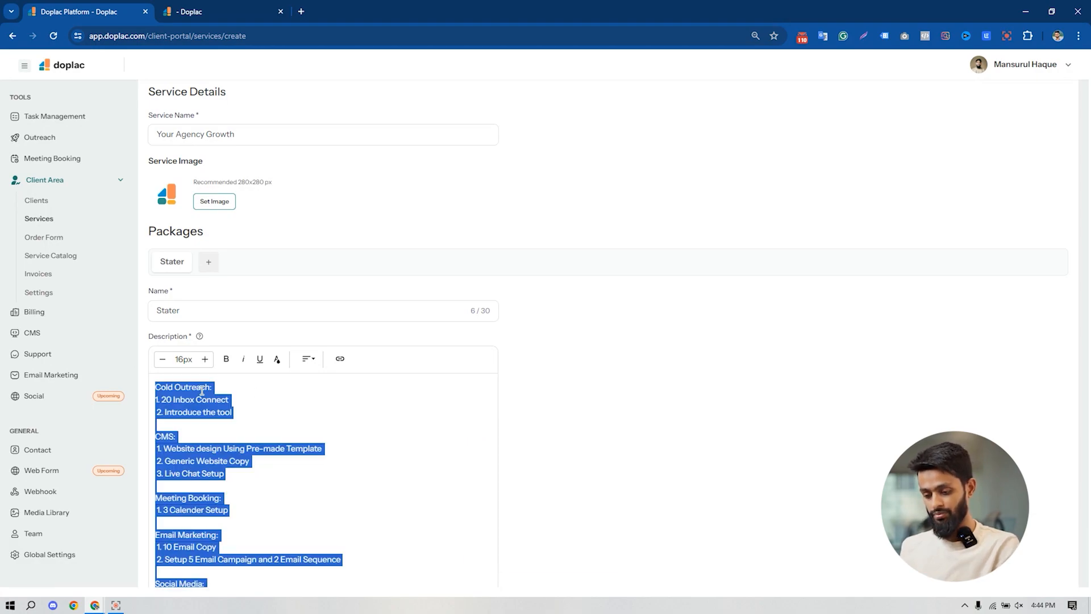
{"action": "left_click", "coordinate": [343, 429]}
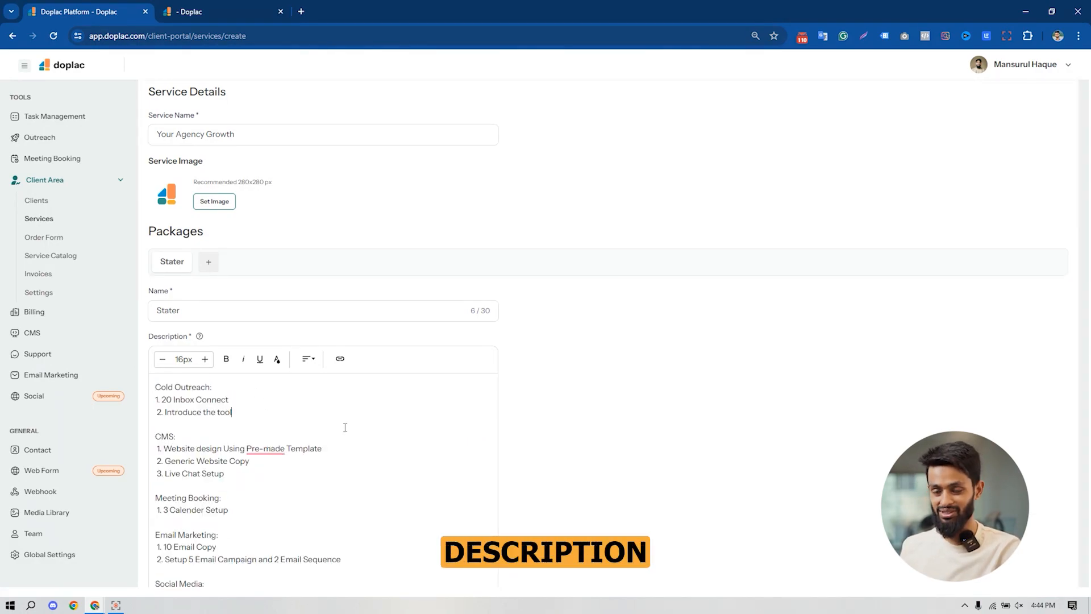
{"action": "scroll", "coordinate": [345, 427], "scroll_direction": "down", "scroll_amount": 6}
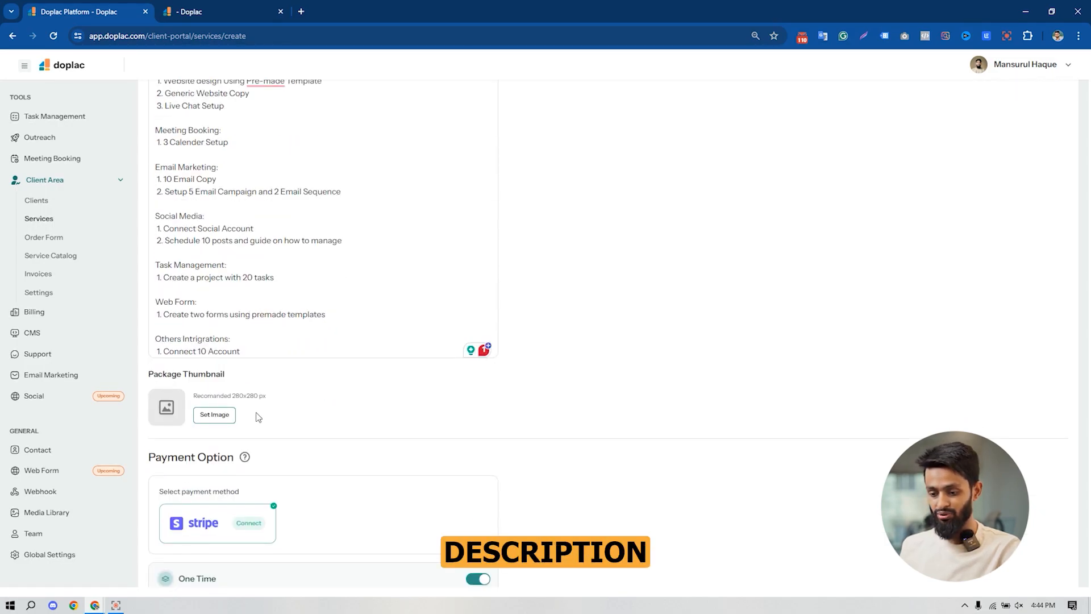
- Set the Stater package thumbnail to the blue diagram image from the media library
{"action": "left_click", "coordinate": [216, 418]}
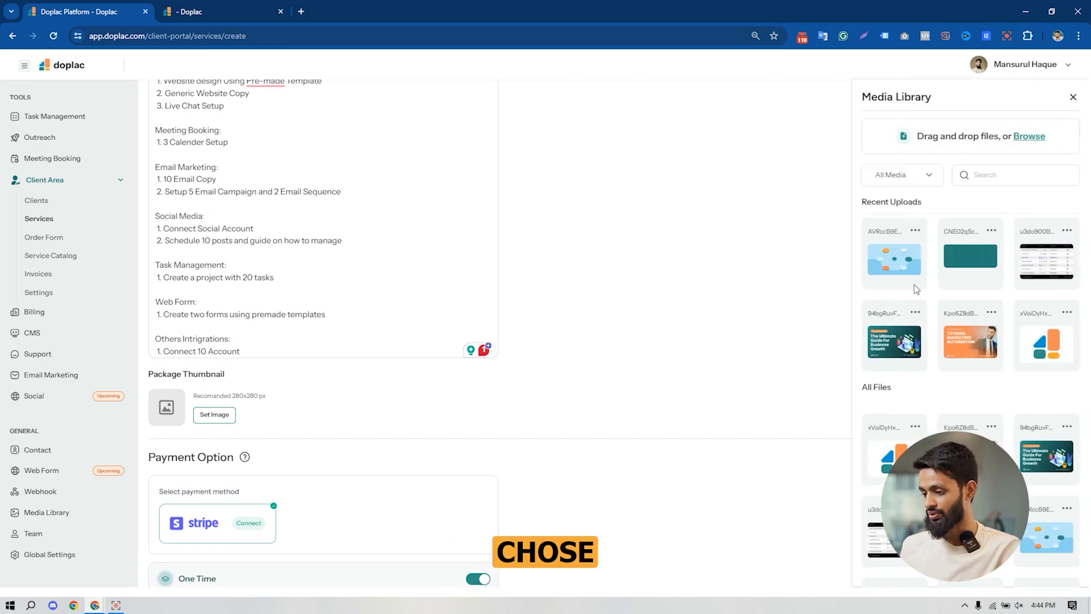
{"action": "left_click", "coordinate": [895, 260]}
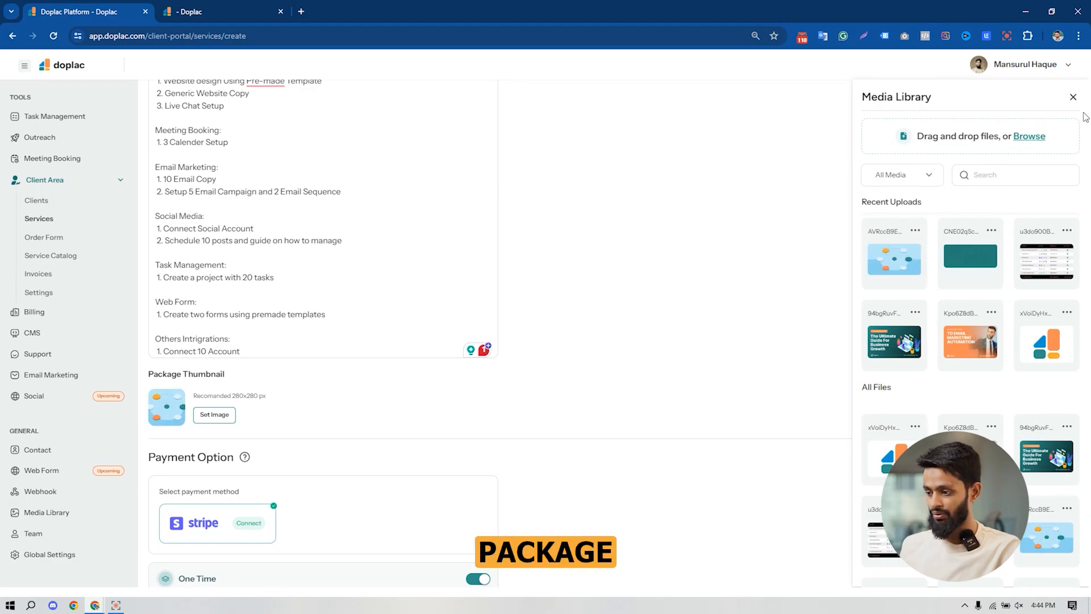
{"action": "left_click", "coordinate": [1073, 97]}
{"action": "scroll", "coordinate": [751, 247], "scroll_direction": "down", "scroll_amount": 3}
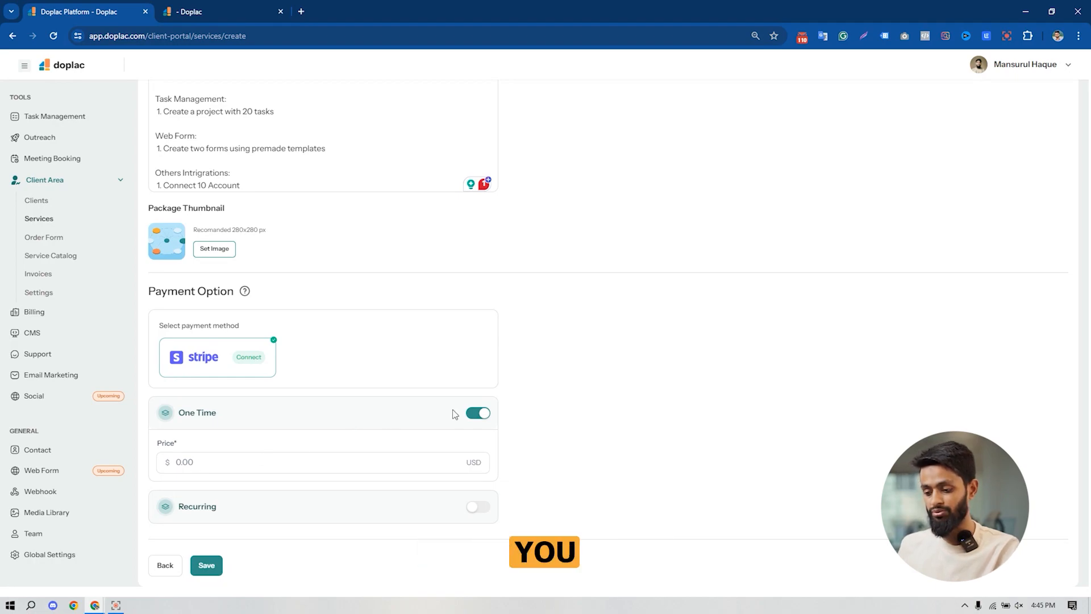
- Enable recurring payment with the Quarterly option, then switch recurring payment off again
{"action": "left_click", "coordinate": [478, 506]}
{"action": "scroll", "coordinate": [366, 464], "scroll_direction": "down", "scroll_amount": 1}
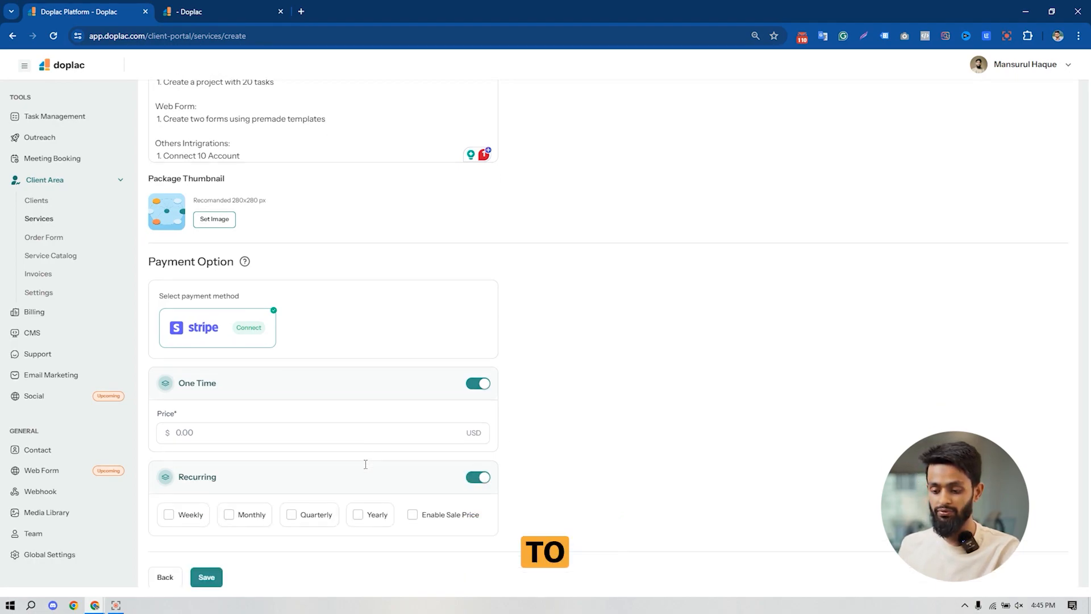
{"action": "left_click", "coordinate": [292, 504]}
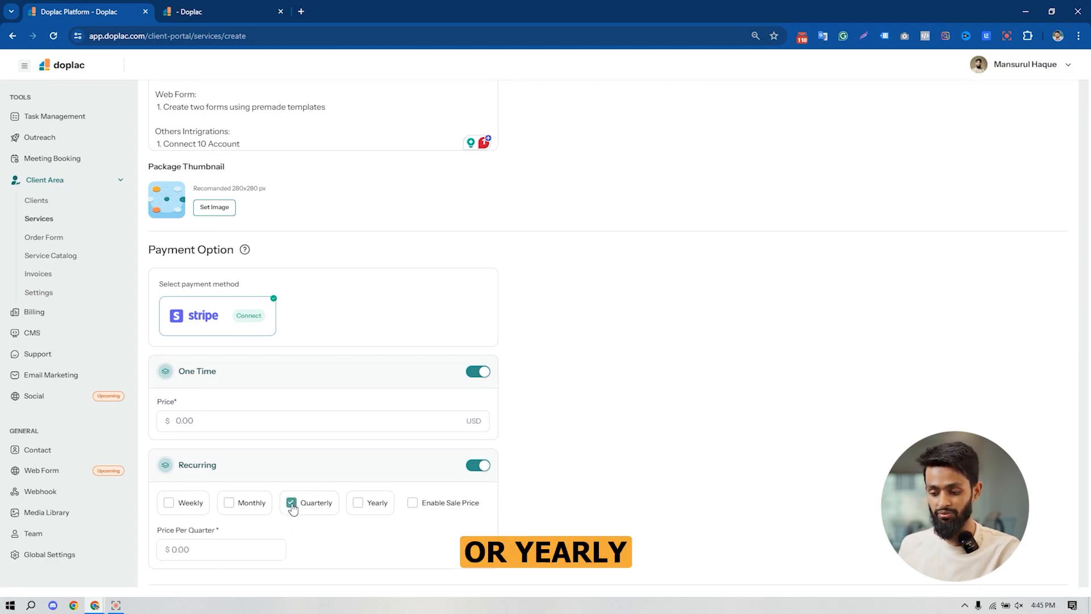
{"action": "scroll", "coordinate": [322, 516], "scroll_direction": "down", "scroll_amount": 1}
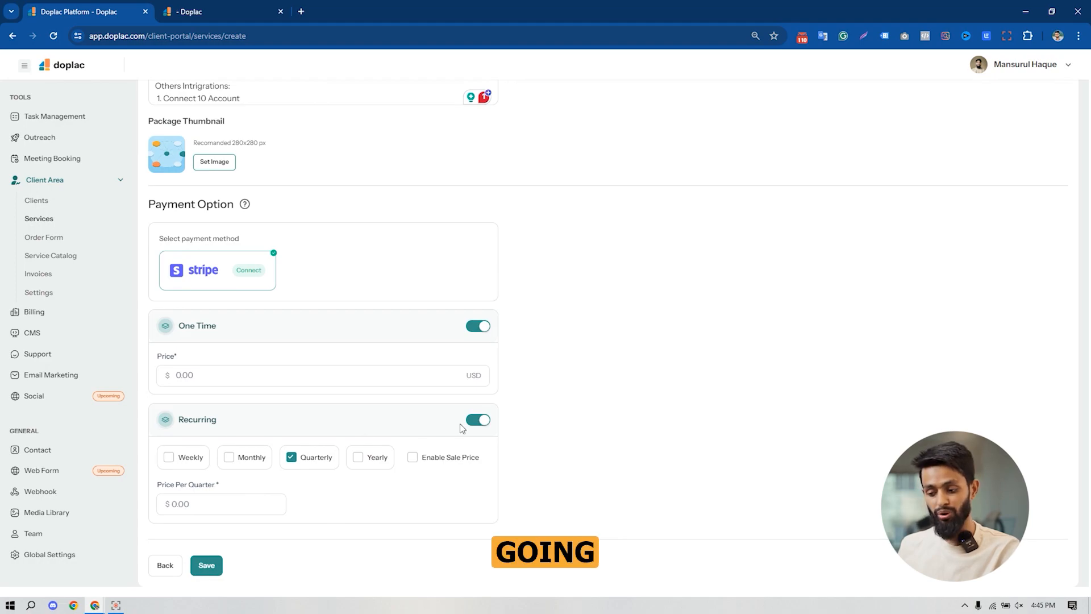
{"action": "left_click", "coordinate": [478, 425]}
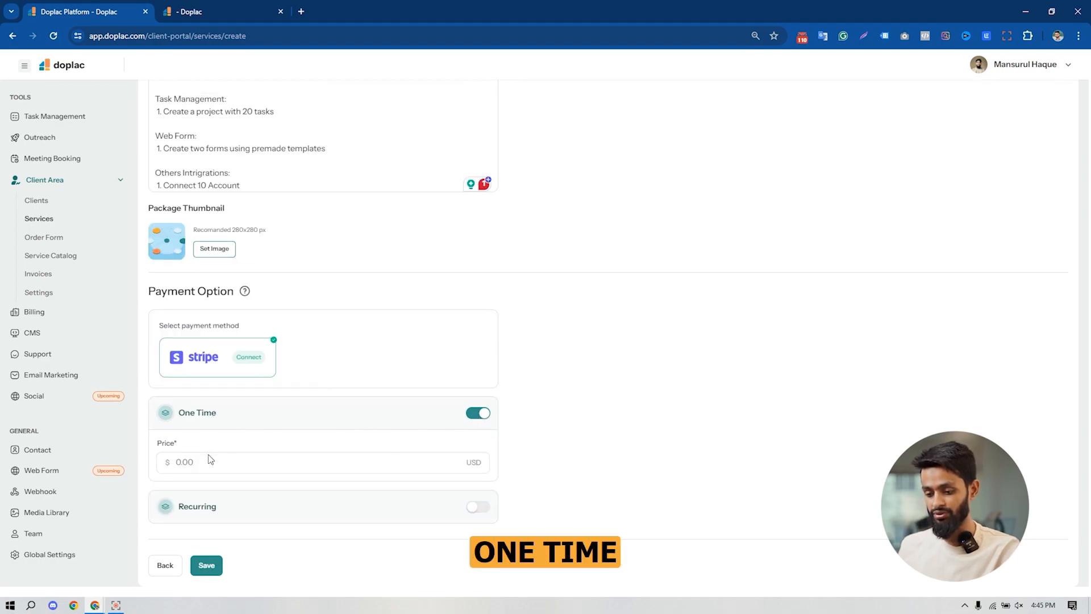
- Set the Stater package's one-time price to 599 USD
{"action": "type", "text": "599"}
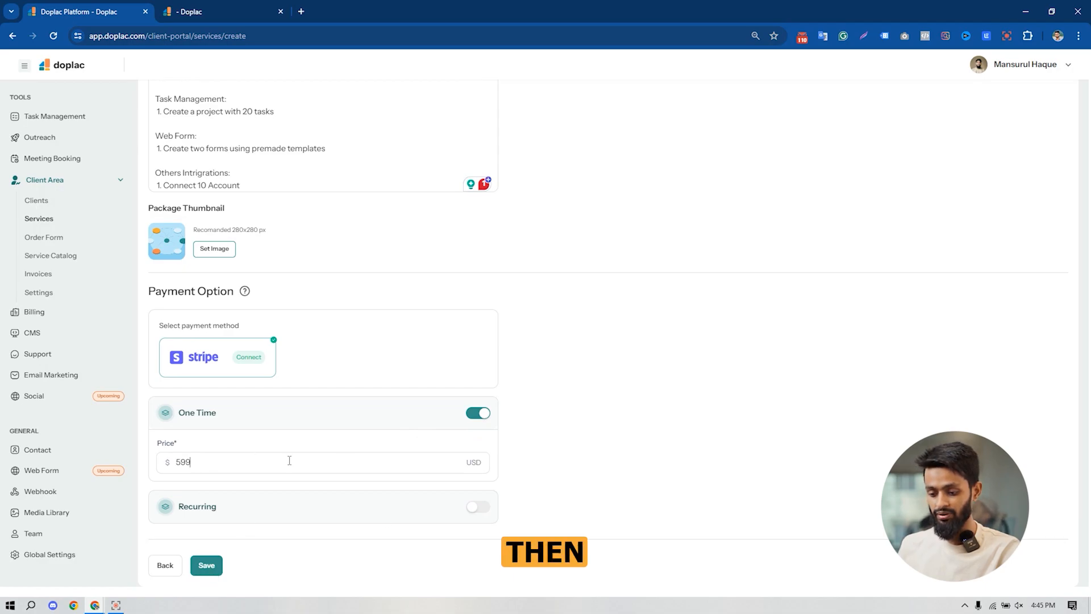
{"action": "scroll", "coordinate": [289, 460], "scroll_direction": "up", "scroll_amount": 15}
{"action": "scroll", "coordinate": [325, 327], "scroll_direction": "down", "scroll_amount": 2}
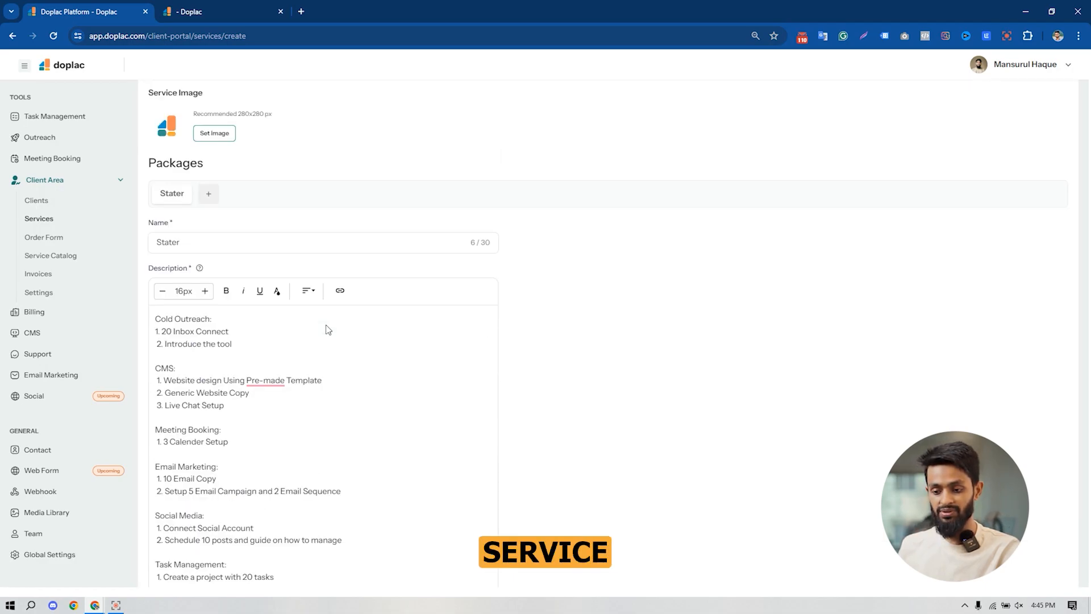
- Add a second package and name it "Business"
{"action": "scroll", "coordinate": [326, 325], "scroll_direction": "down", "scroll_amount": 1}
{"action": "mouse_move", "coordinate": [185, 176]}
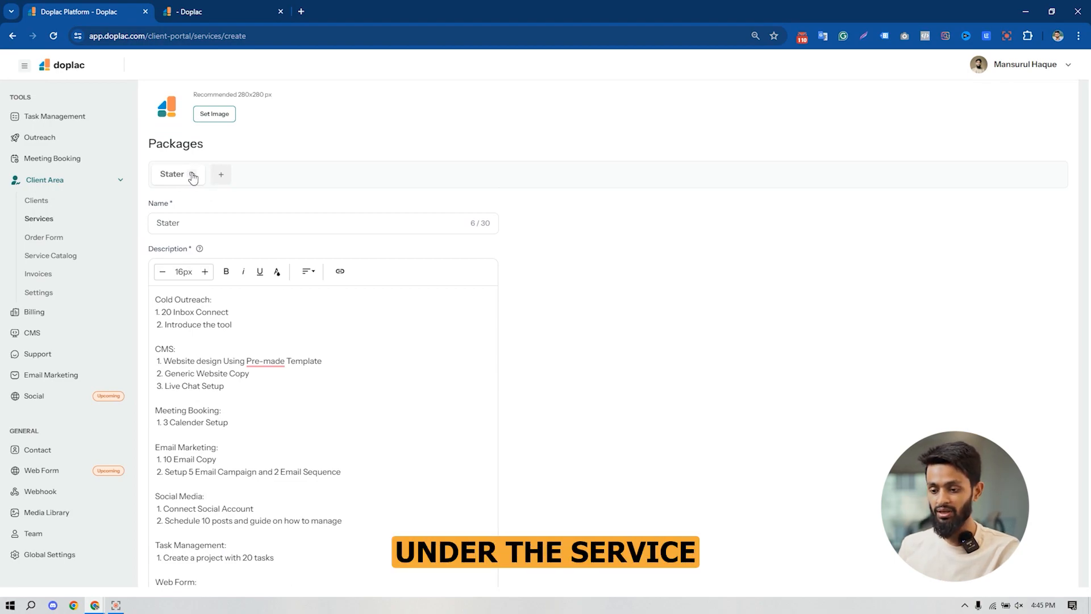
{"action": "left_click", "coordinate": [192, 174]}
{"action": "left_click", "coordinate": [217, 222]}
{"action": "key", "text": "ctrl+a"}
{"action": "type", "text": "BU"}
{"action": "key", "text": "BackSpace"}
{"action": "type", "text": "usiness"}
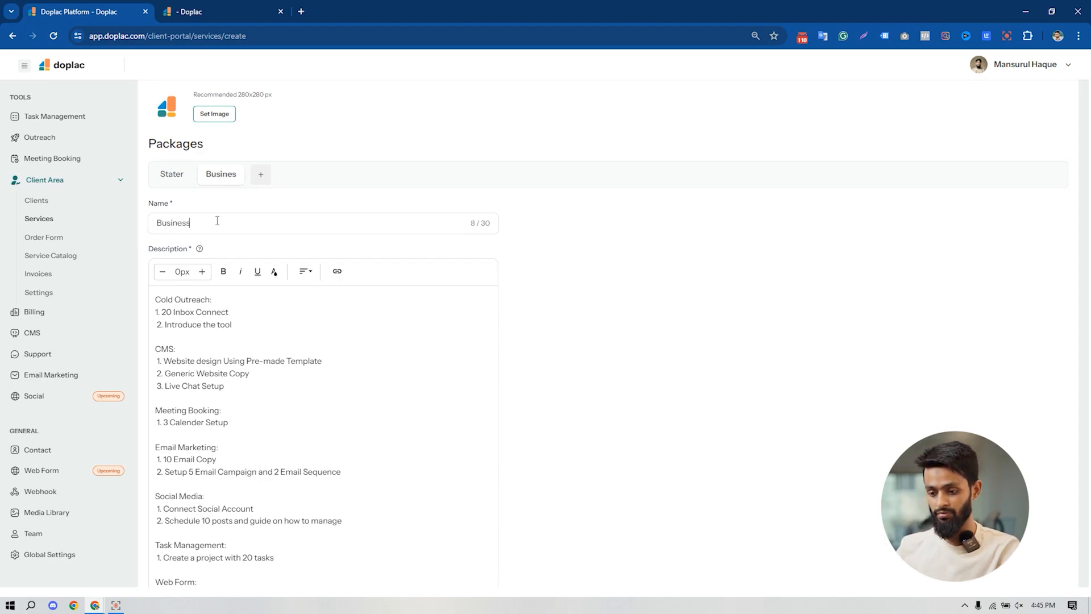
- Set the Business package thumbnail to the orange marketing automation image from the media library
{"action": "scroll", "coordinate": [356, 358], "scroll_direction": "down", "scroll_amount": 1}
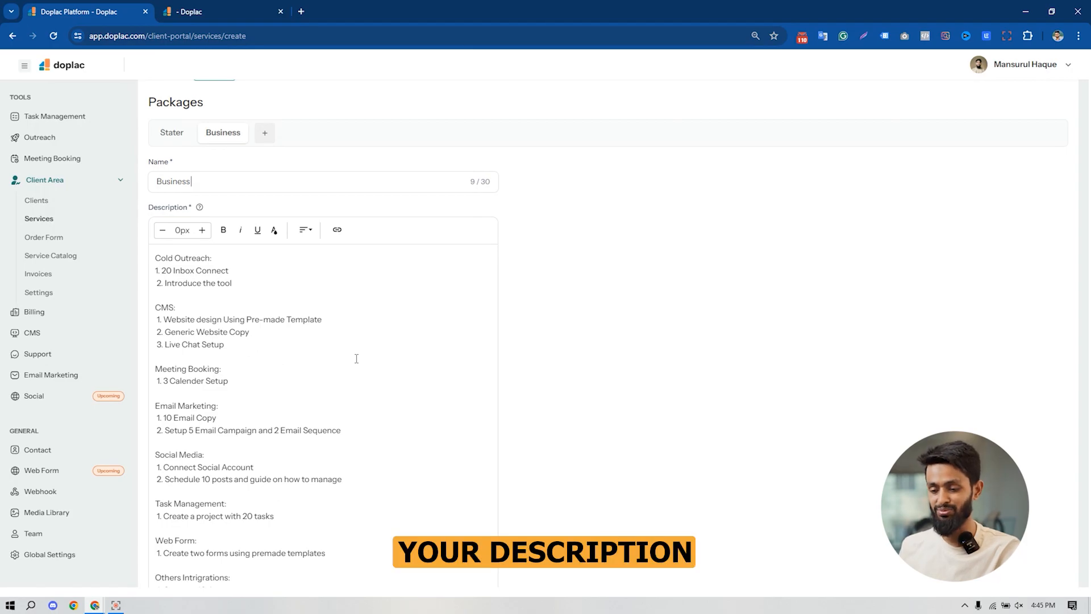
{"action": "scroll", "coordinate": [335, 358], "scroll_direction": "down", "scroll_amount": 2}
{"action": "scroll", "coordinate": [337, 379], "scroll_direction": "down", "scroll_amount": 2}
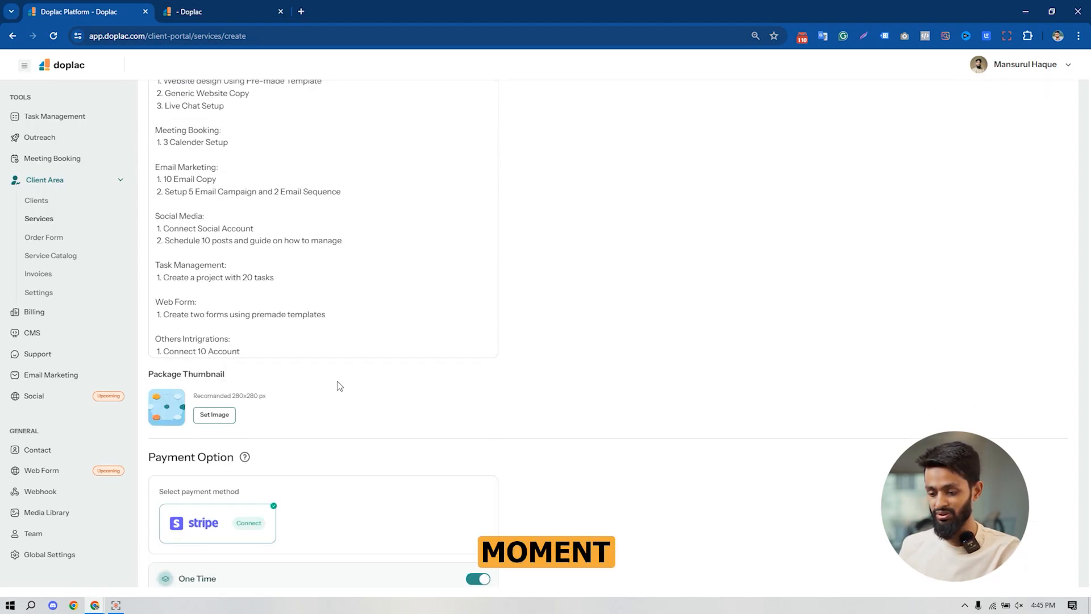
{"action": "left_click", "coordinate": [220, 416]}
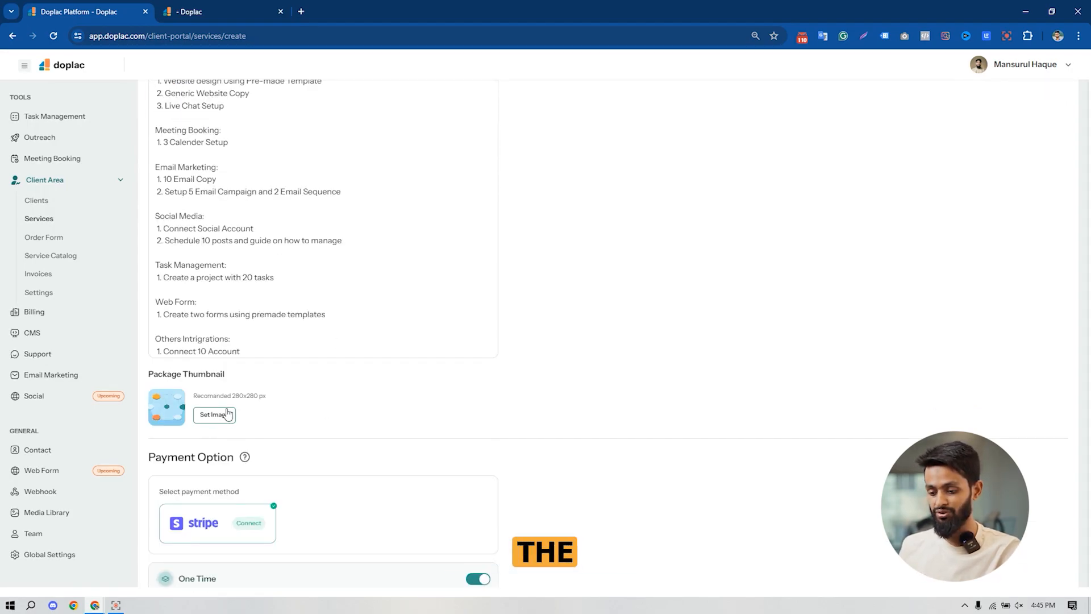
{"action": "mouse_move", "coordinate": [973, 347]}
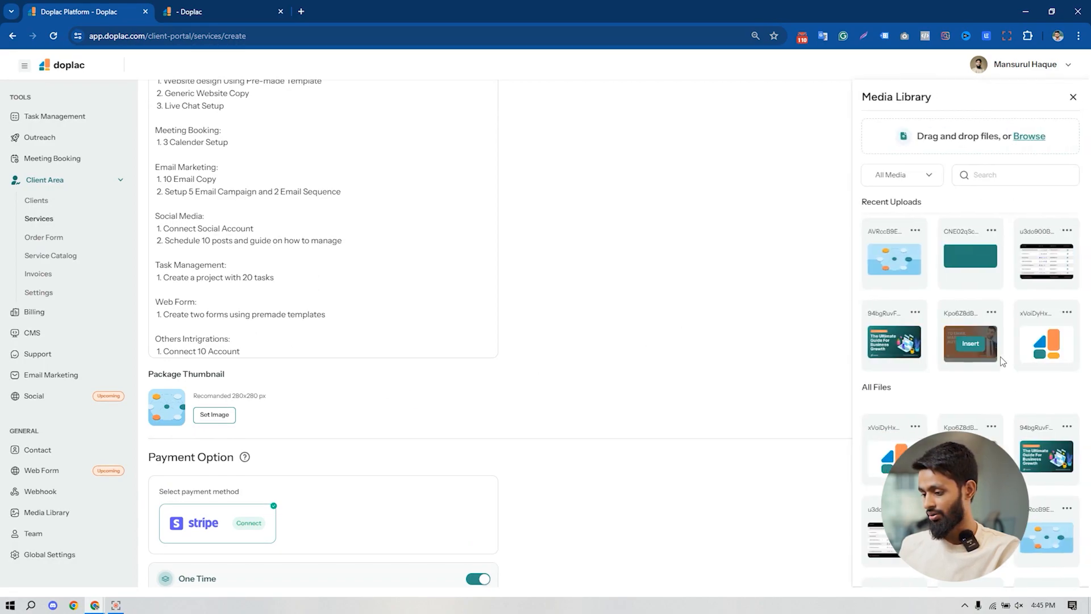
{"action": "left_click", "coordinate": [972, 344]}
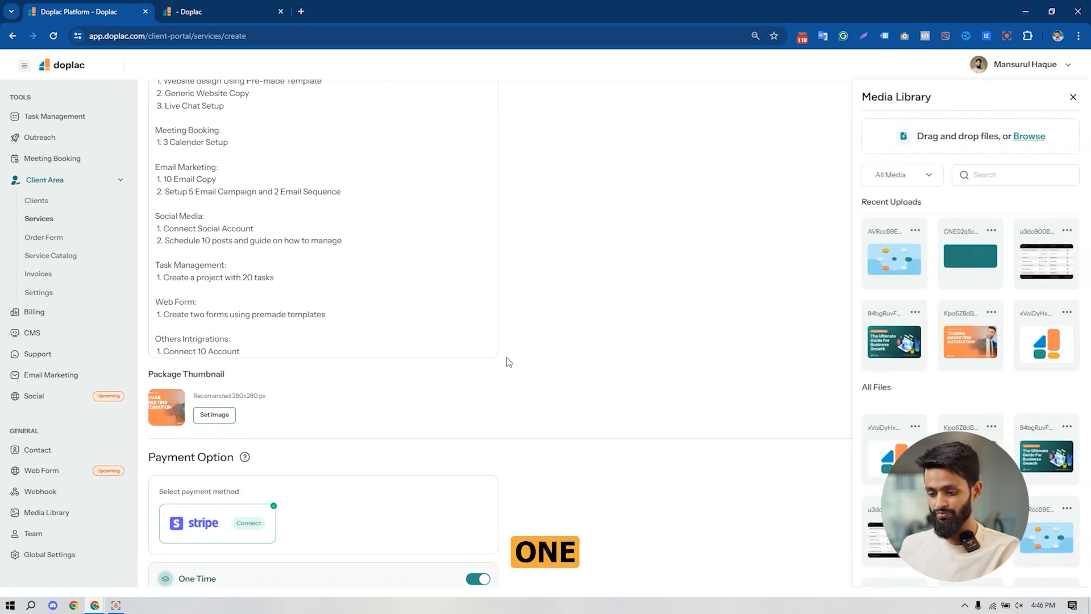
{"action": "scroll", "coordinate": [703, 311], "scroll_direction": "down", "scroll_amount": 3}
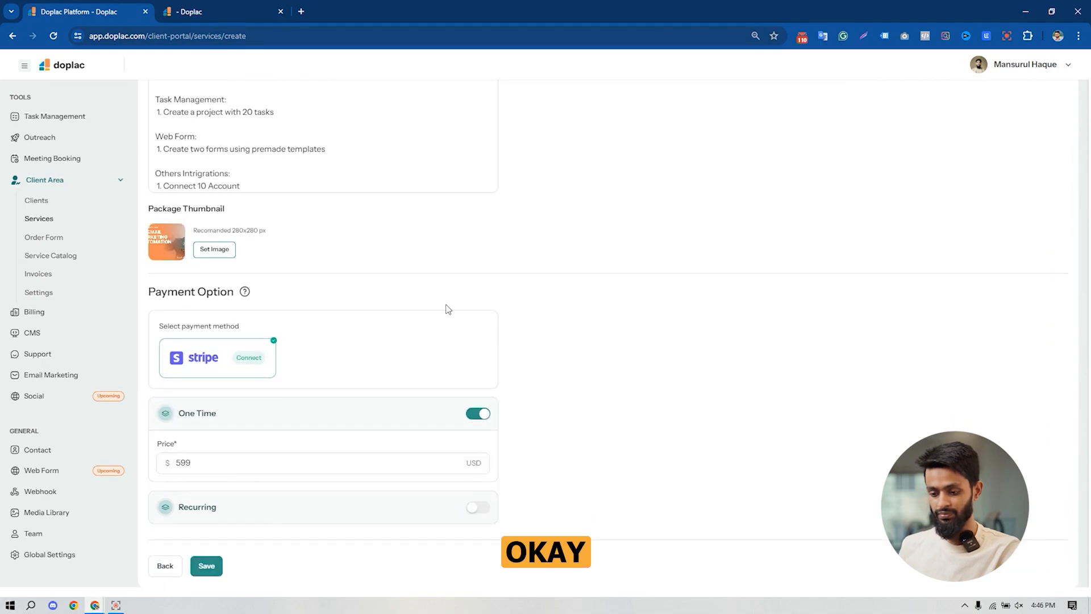
- Set the Business package's one-time price to 1399 USD
{"action": "double_click", "coordinate": [209, 466]}
{"action": "type", "text": "1944"}
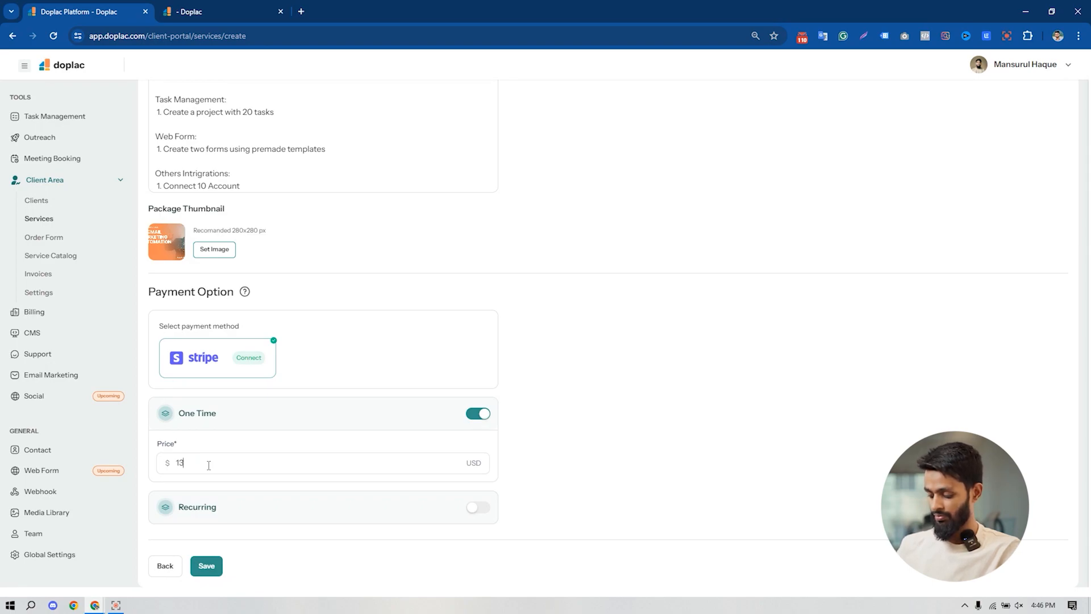
{"action": "type", "text": "99"}
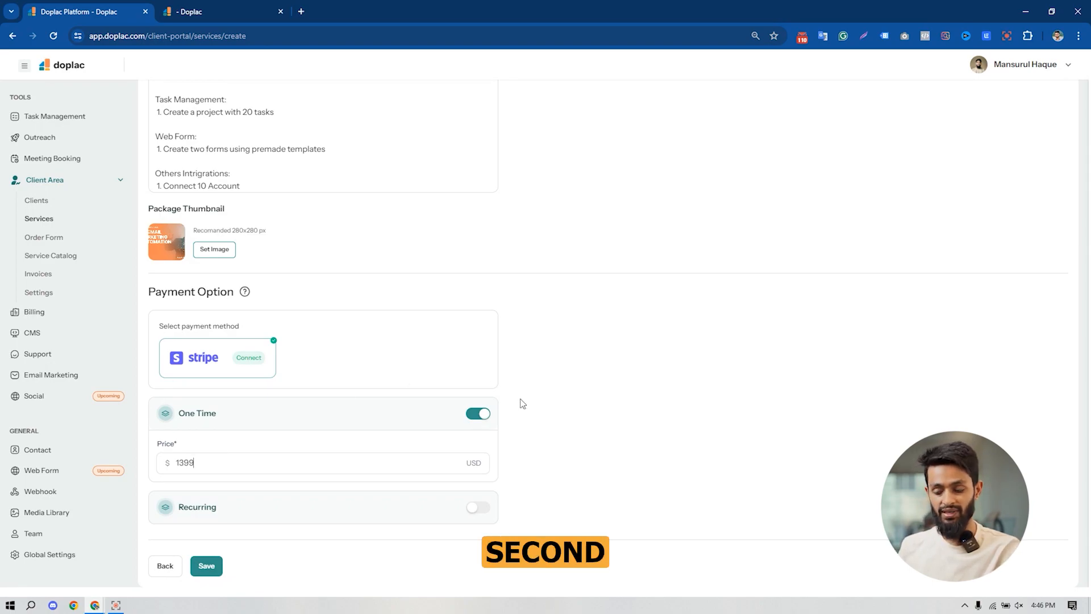
{"action": "scroll", "coordinate": [506, 373], "scroll_direction": "up", "scroll_amount": 4}
{"action": "scroll", "coordinate": [506, 373], "scroll_direction": "down", "scroll_amount": 4}
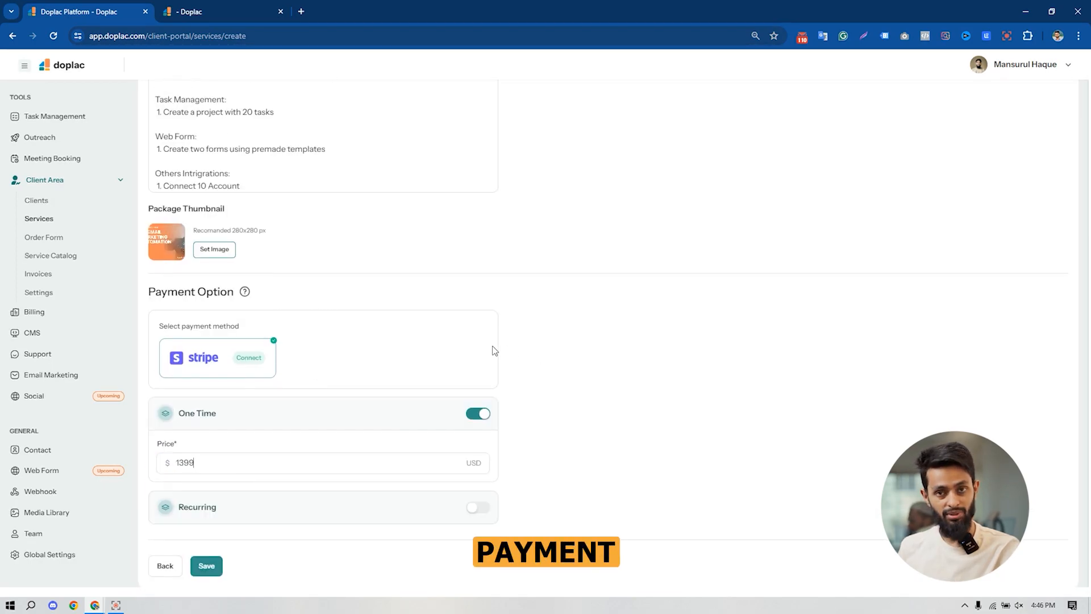
- Save the new service and return to the services list
{"action": "left_click", "coordinate": [206, 565]}
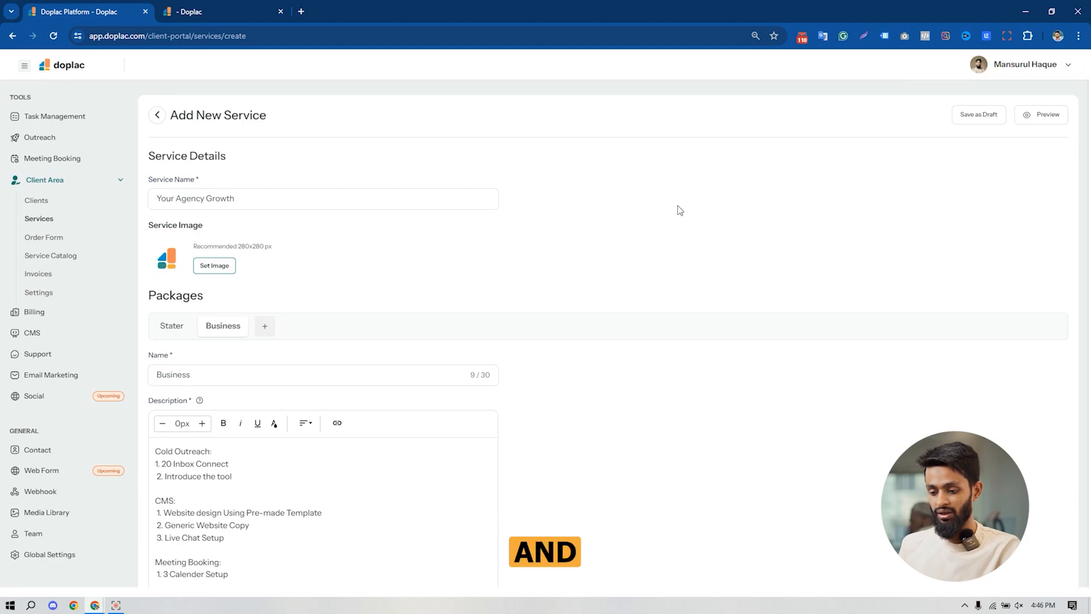
{"action": "left_click", "coordinate": [42, 222]}
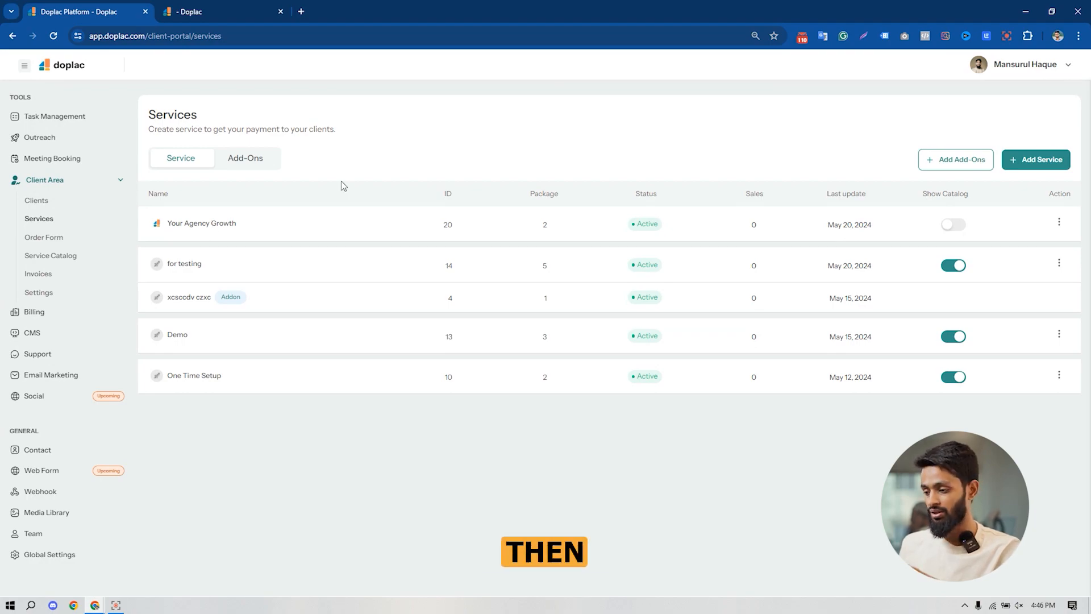
- Start a new add-on and attach it to the Your Agency Growth service
{"action": "left_click", "coordinate": [965, 164]}
{"action": "left_click", "coordinate": [370, 170]}
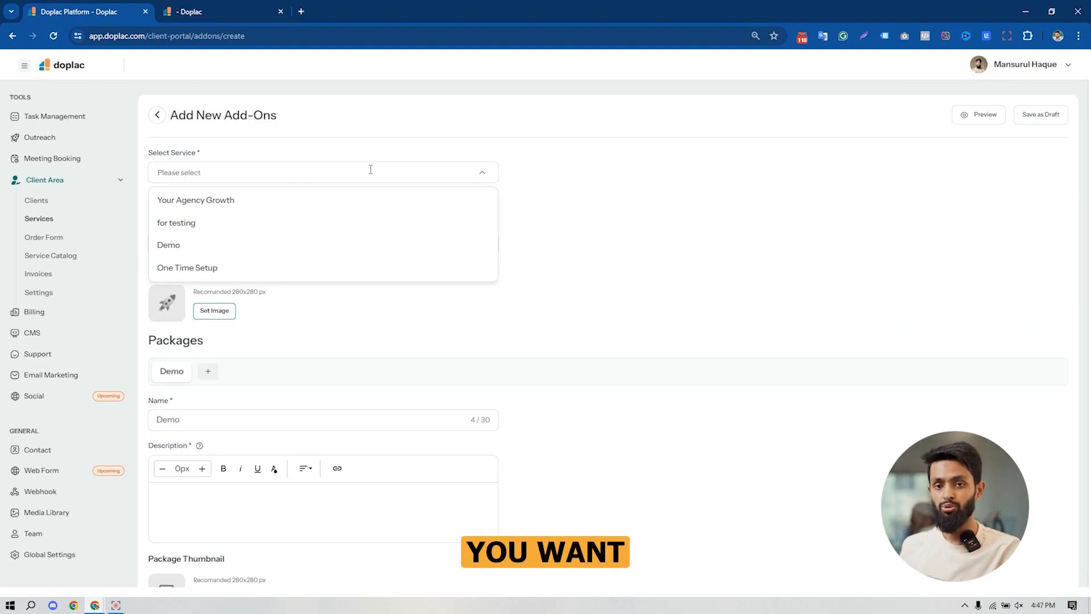
{"action": "left_click", "coordinate": [280, 211]}
{"action": "right_click", "coordinate": [505, 255]}
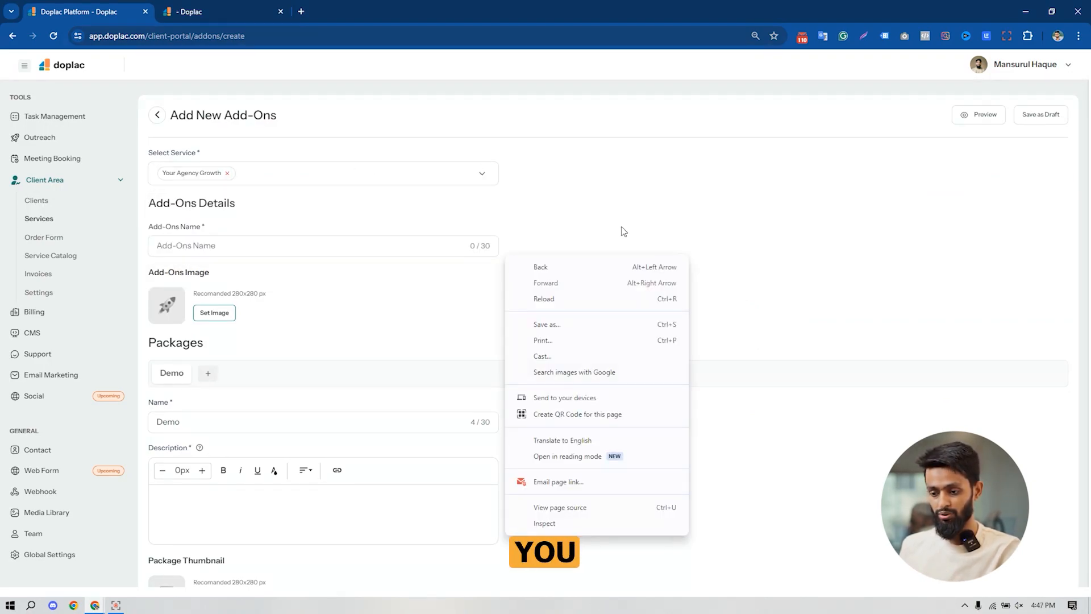
{"action": "left_click", "coordinate": [483, 215]}
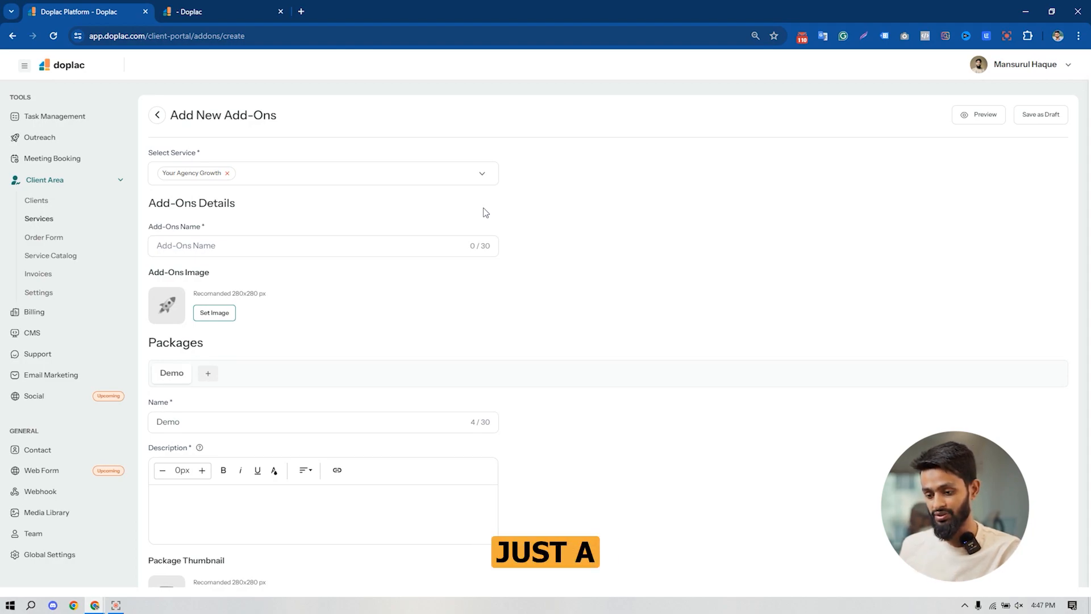
- Name the add-on "growth" and give its Demo package the description "hdj;fjaiopdufhajkcdsc"
{"action": "left_click", "coordinate": [280, 248]}
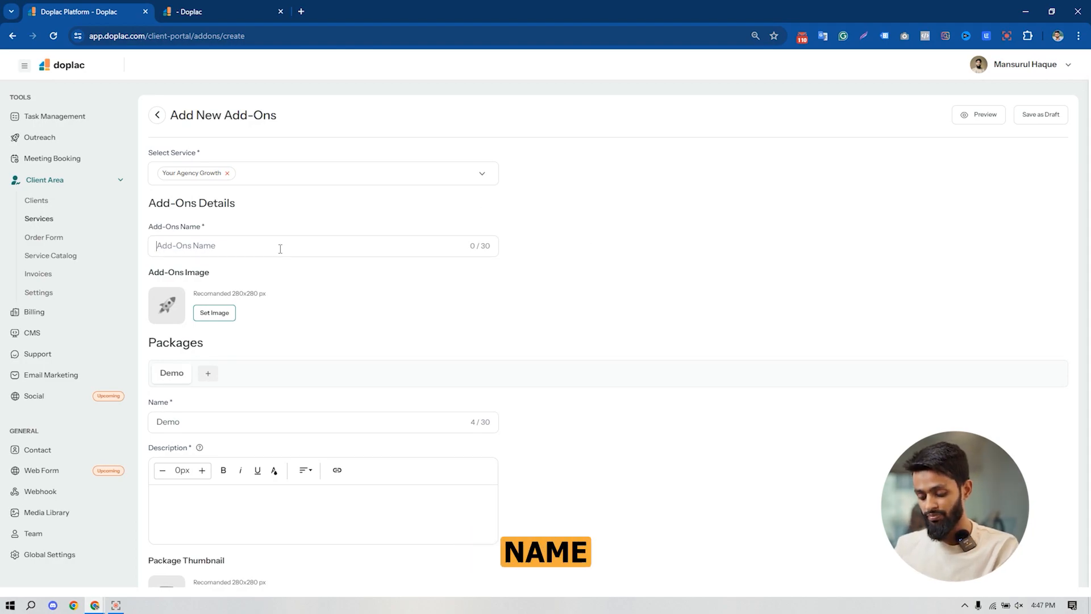
{"action": "type", "text": "growth"}
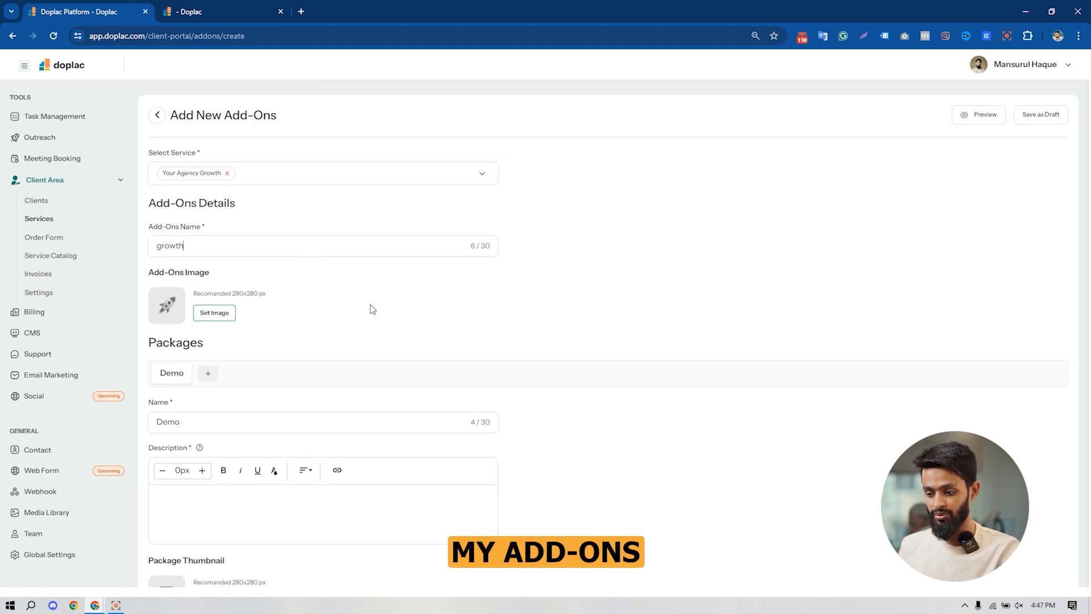
{"action": "scroll", "coordinate": [370, 307], "scroll_direction": "down", "scroll_amount": 1}
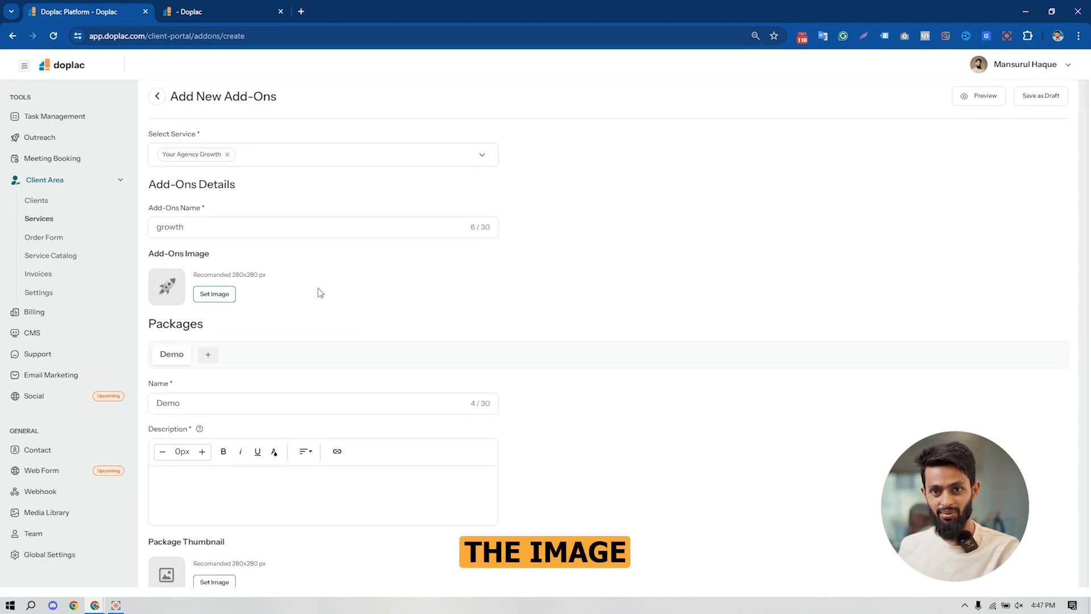
{"action": "scroll", "coordinate": [385, 295], "scroll_direction": "down", "scroll_amount": 2}
{"action": "left_click", "coordinate": [232, 369]}
{"action": "type", "text": "hdj;fjaiopdufhajkcdsc"}
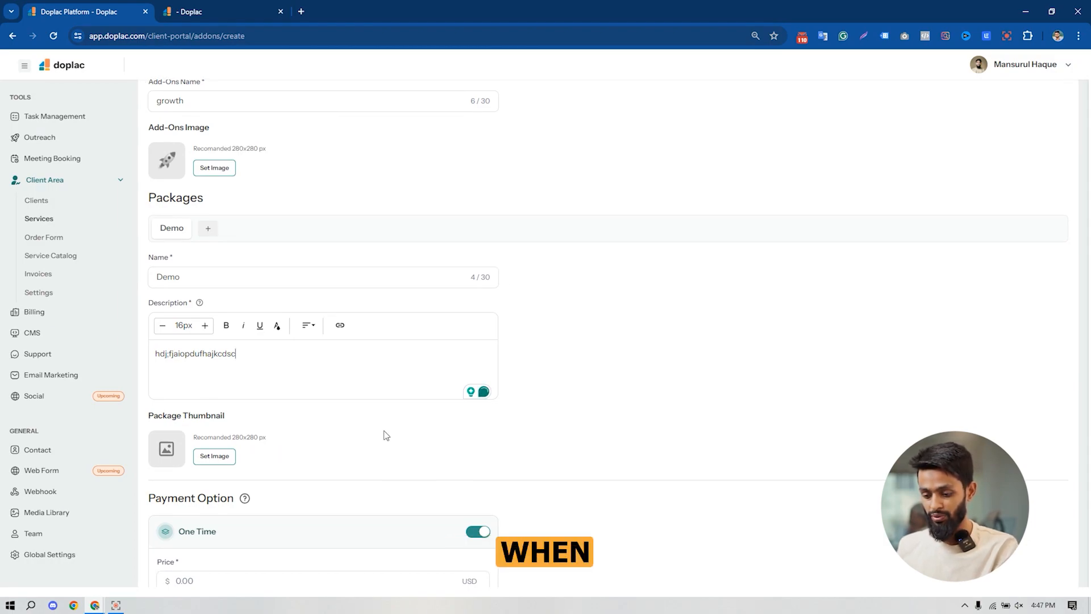
- Set the add-on package's one-time price to 150 USD and save and publish the add-on
{"action": "scroll", "coordinate": [375, 449], "scroll_direction": "down", "scroll_amount": 2}
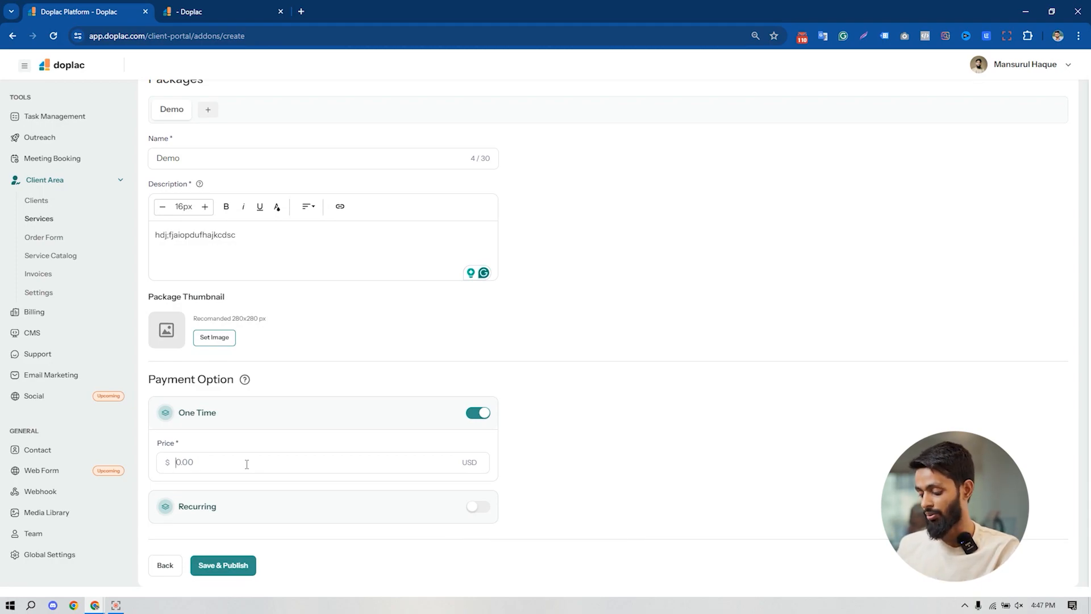
{"action": "type", "text": "150"}
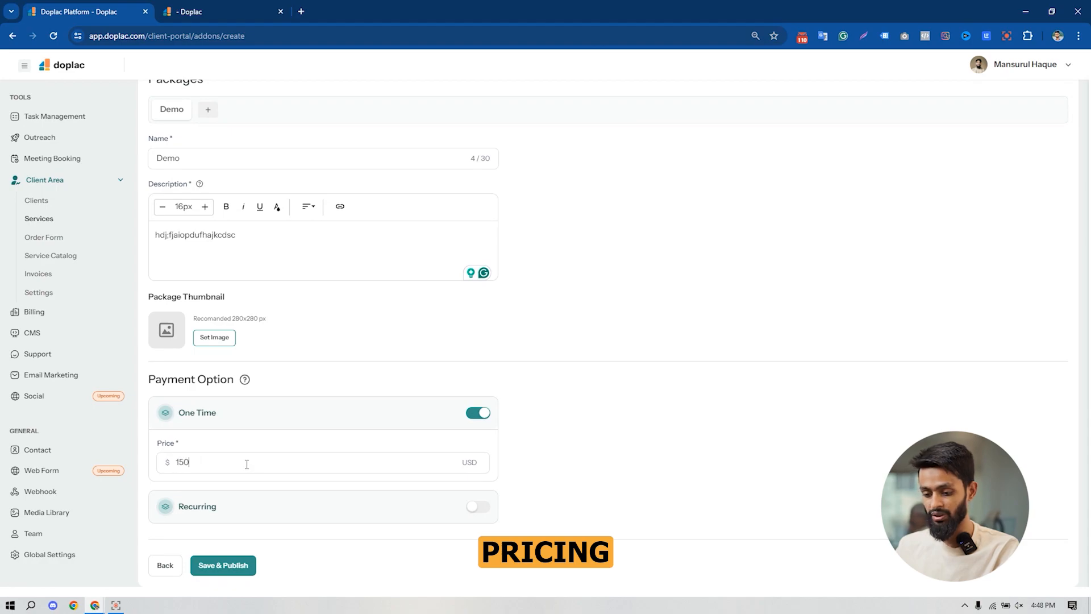
{"action": "left_click", "coordinate": [234, 572]}
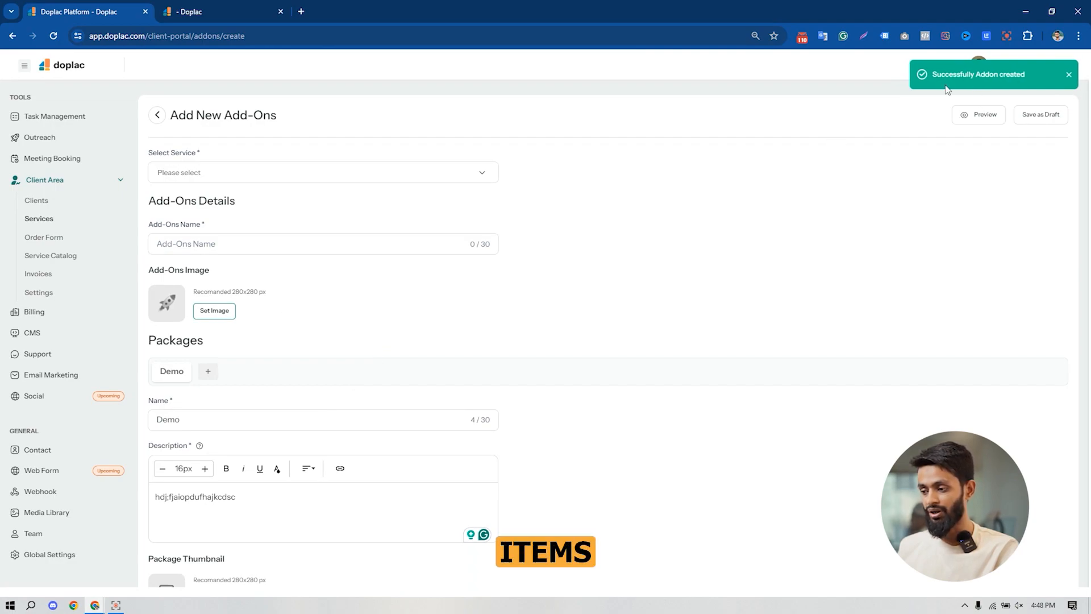
- Back in the services list, turn on catalog display for the Your Agency Growth service
{"action": "left_click", "coordinate": [40, 221]}
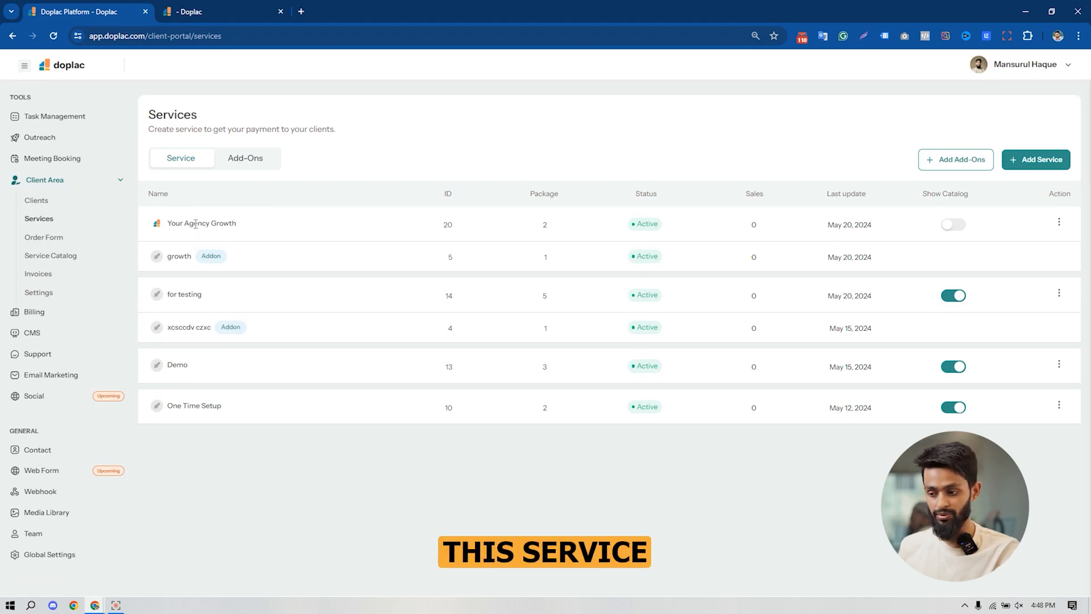
{"action": "left_click", "coordinate": [954, 227]}
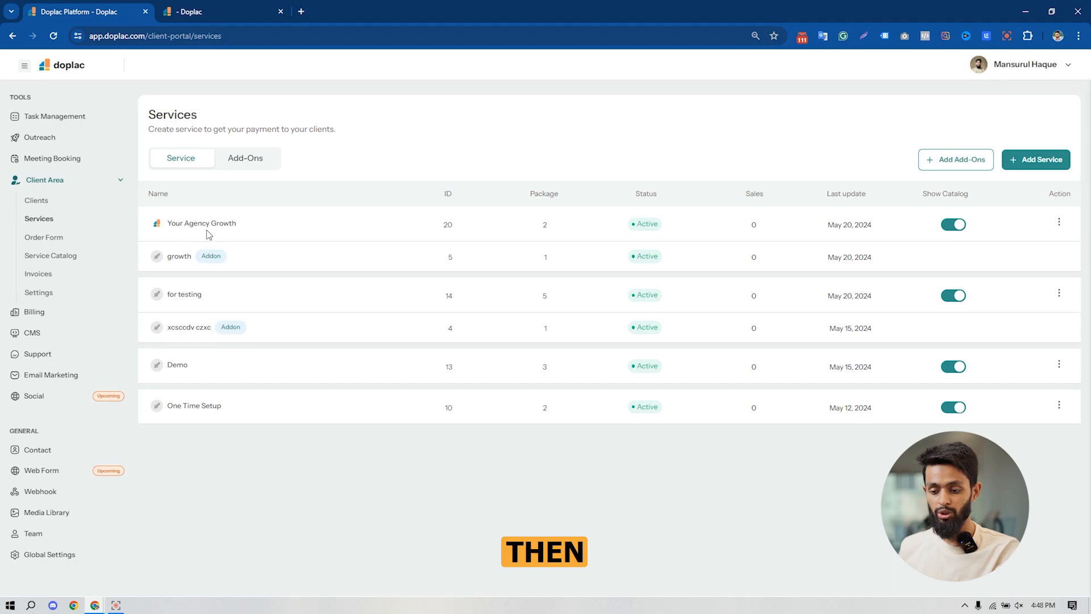
- Open the service catalog and copy its page link
{"action": "left_click", "coordinate": [53, 259]}
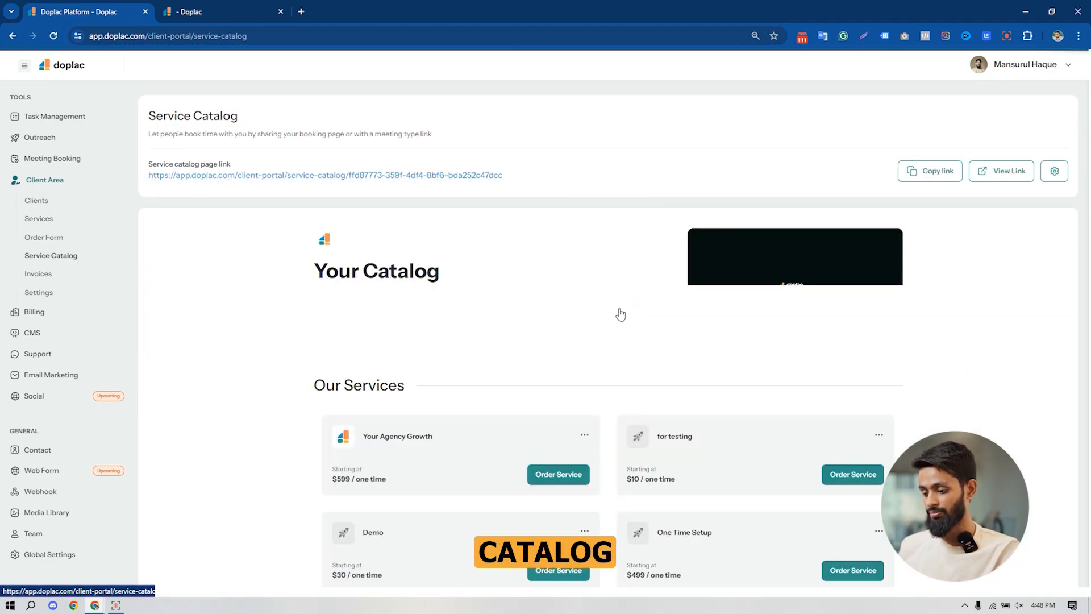
{"action": "scroll", "coordinate": [152, 358], "scroll_direction": "down", "scroll_amount": 1}
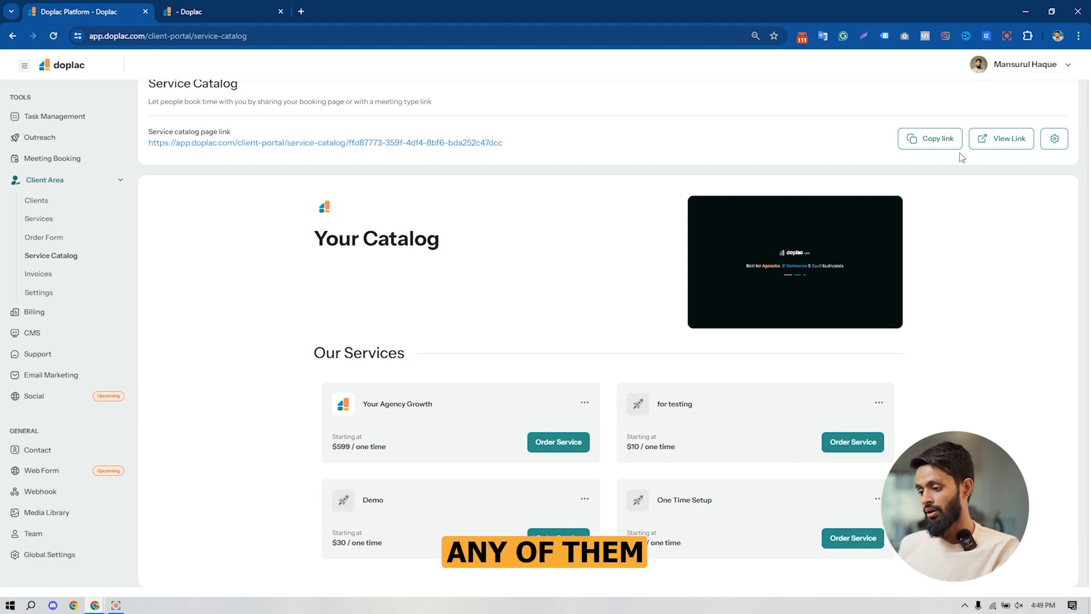
{"action": "left_click", "coordinate": [930, 140]}
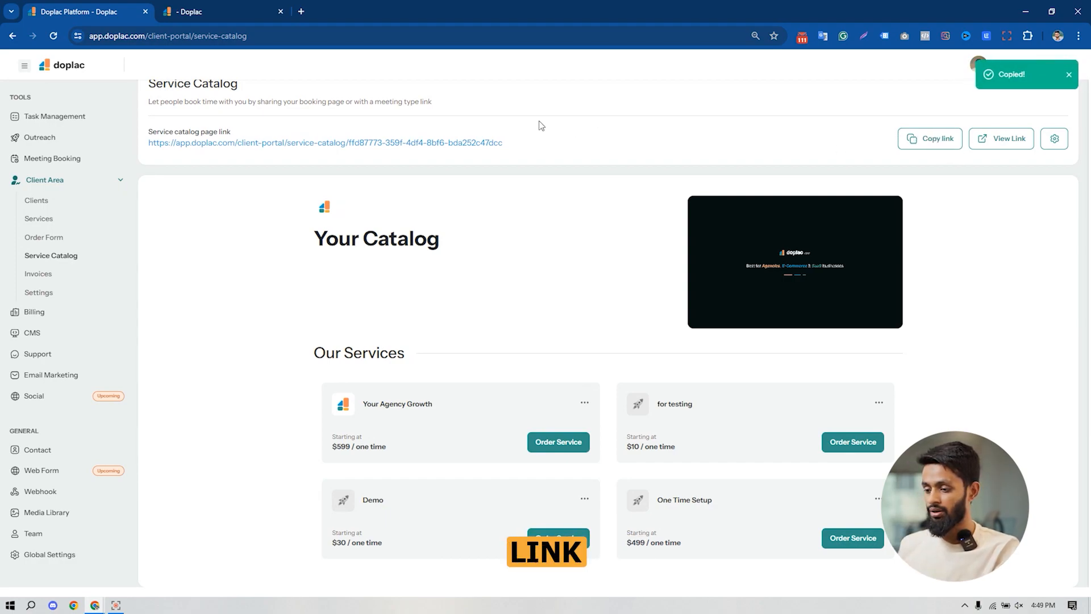
- Open the copied service catalog link in a new browser tab
{"action": "left_click", "coordinate": [302, 11]}
{"action": "key", "text": "ctrl+v"}
{"action": "key", "text": "Return"}
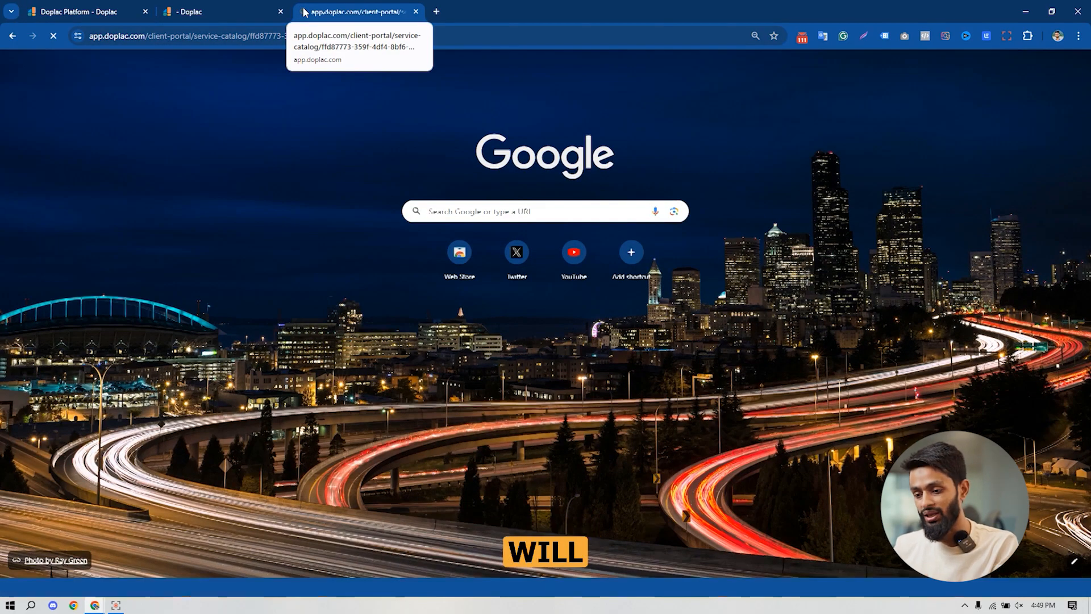